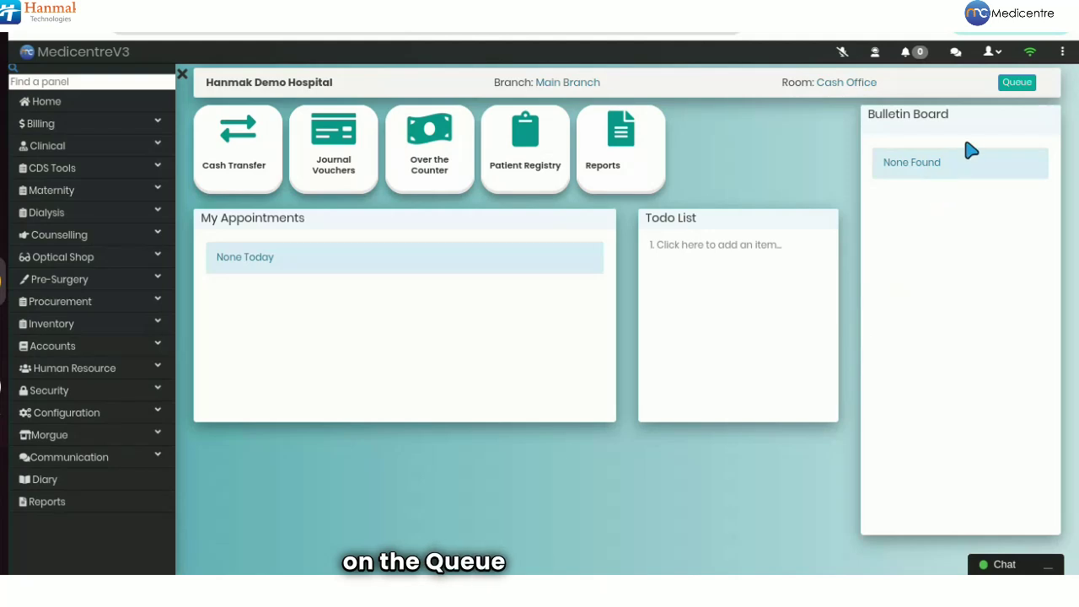
Open the Patients on Queue list from the dashboard's Queue button.
{"action": "left_click", "coordinate": [1015, 86]}
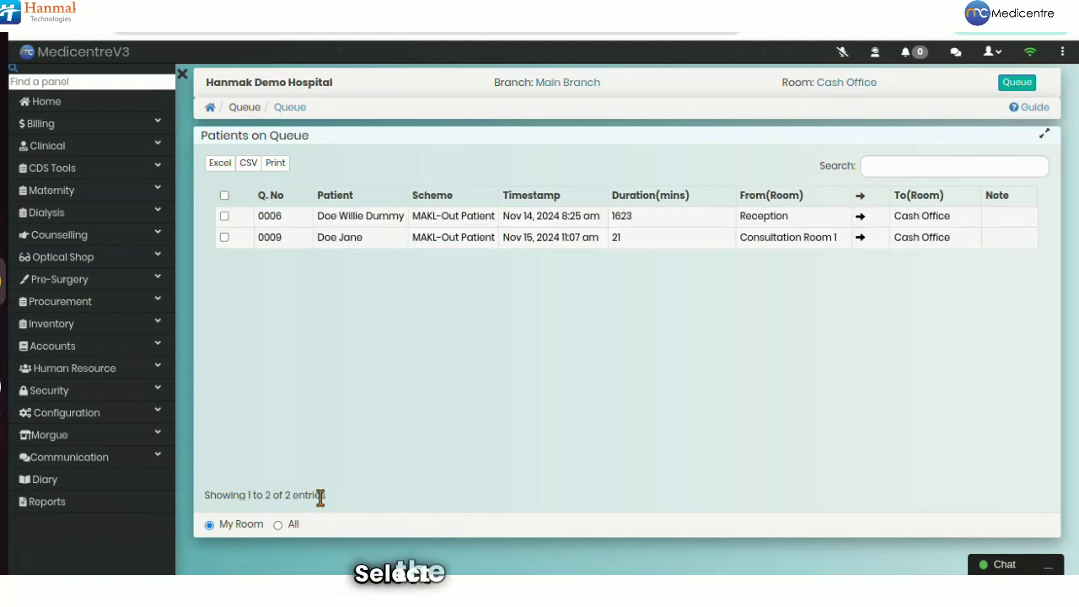
Open the bill of the Consultation Room 1 patient (MAKL-Out Patient, 1,810.00 due).
{"action": "double_click", "coordinate": [385, 246]}
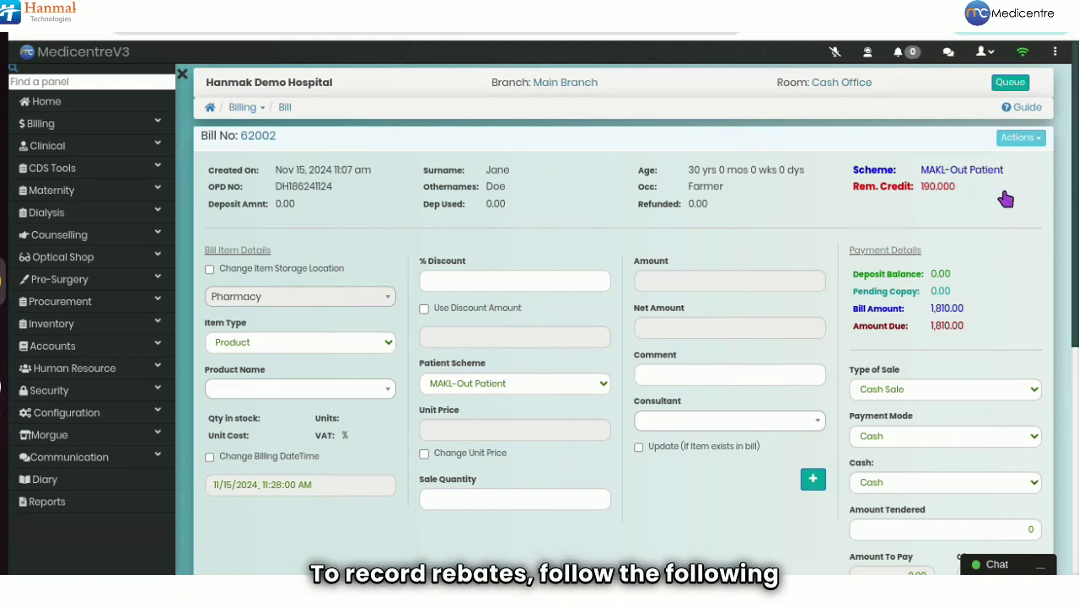
Add JUBILEE INSURANCE as a partial cover with a 1000 split amount, marked as a rebate.
{"action": "left_click", "coordinate": [1019, 137]}
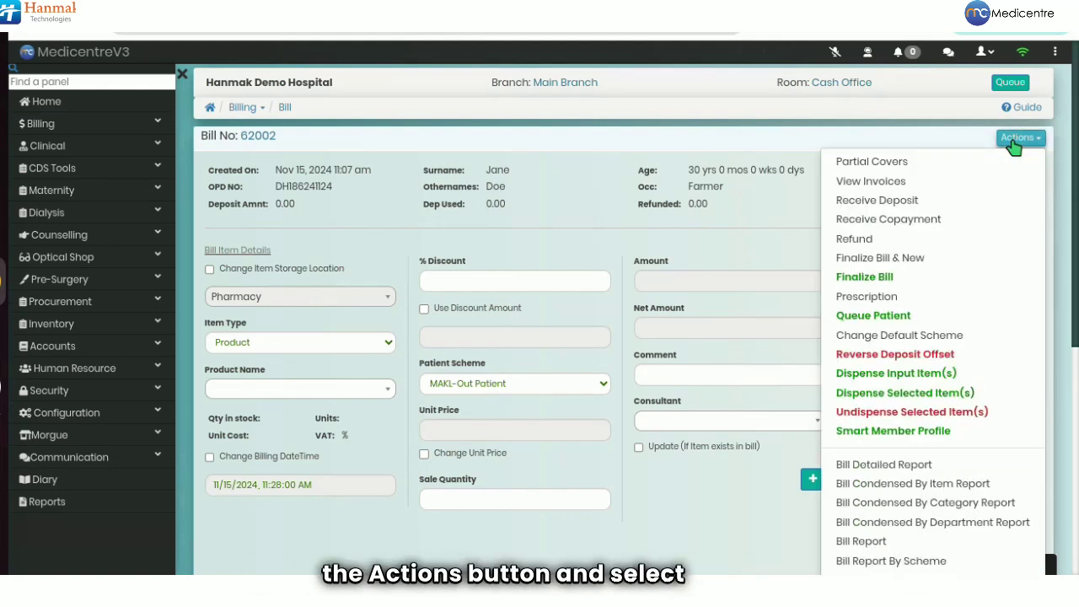
{"action": "left_click", "coordinate": [943, 165]}
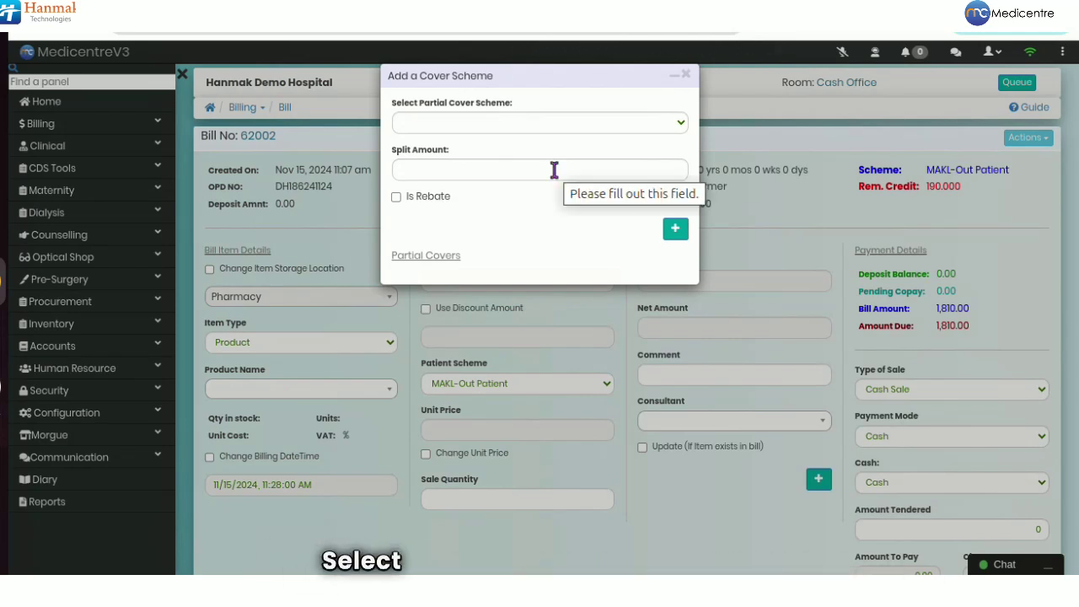
{"action": "left_click", "coordinate": [515, 125]}
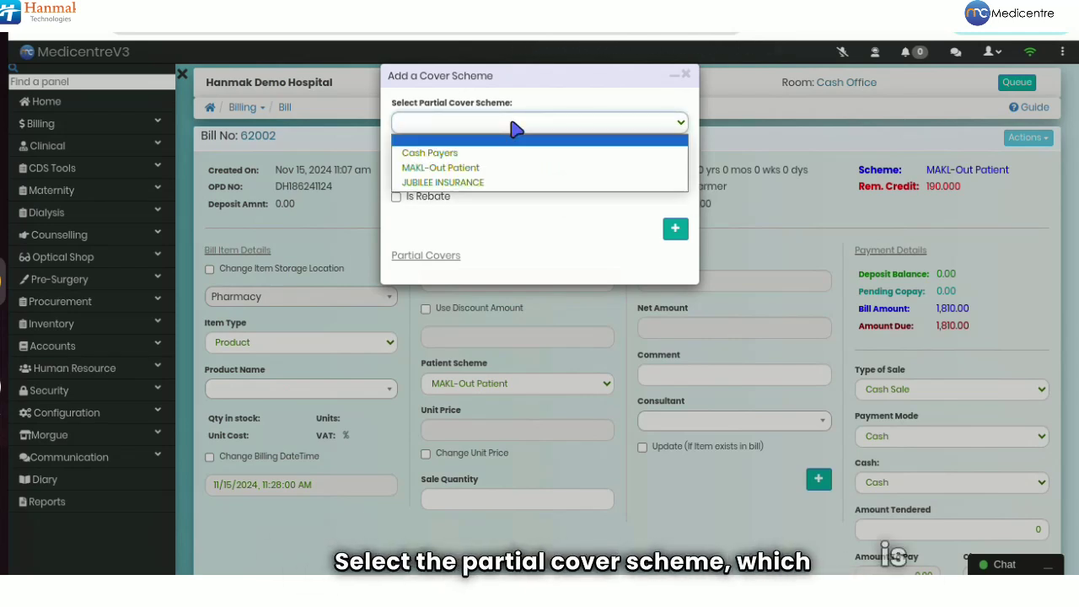
{"action": "left_click", "coordinate": [489, 183]}
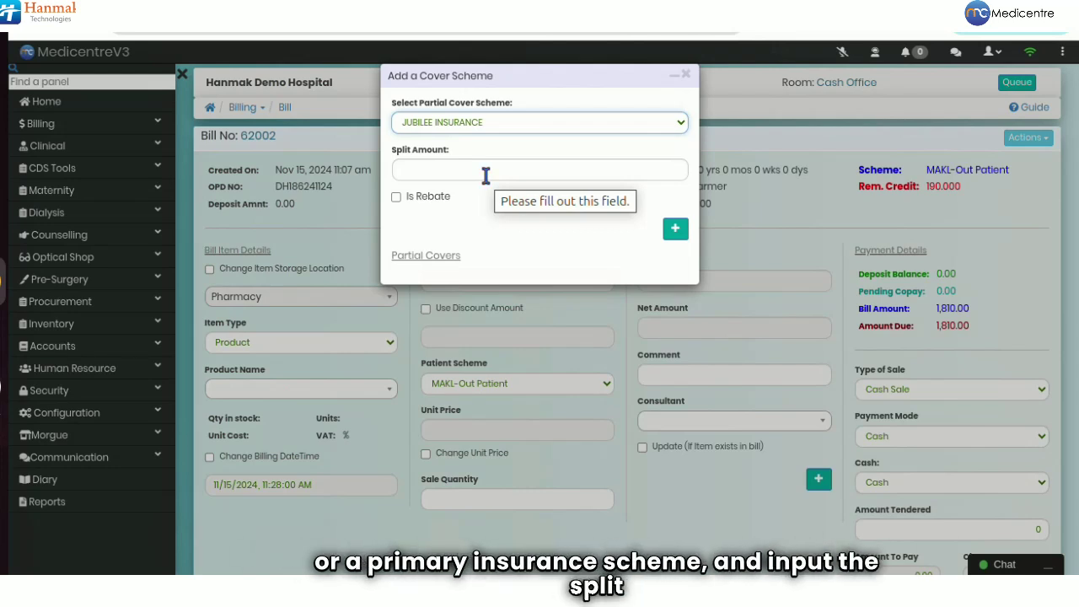
{"action": "left_click", "coordinate": [486, 172]}
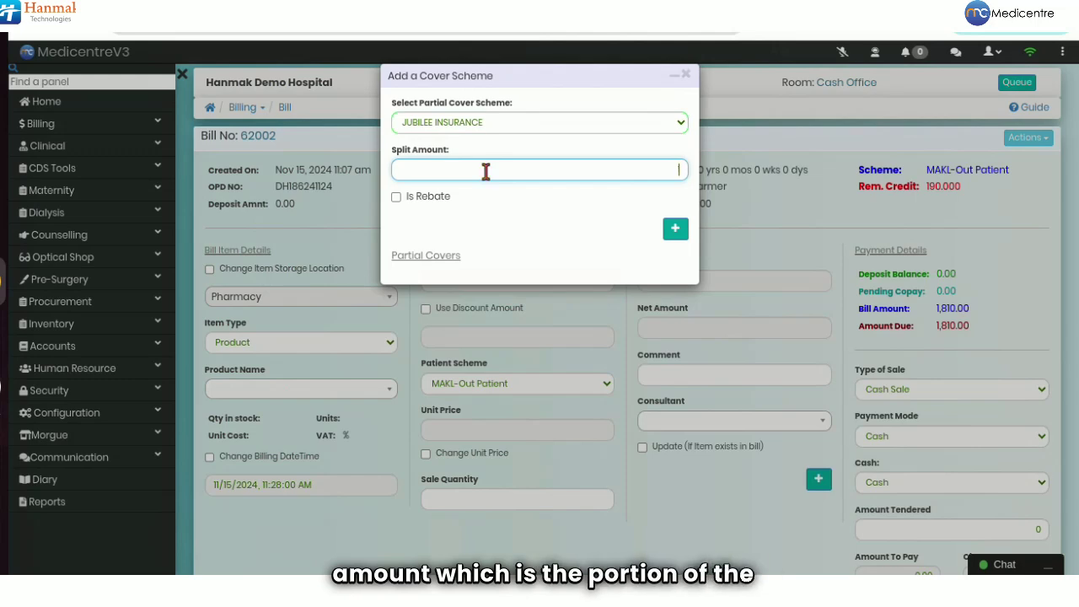
{"action": "type", "text": "1000"}
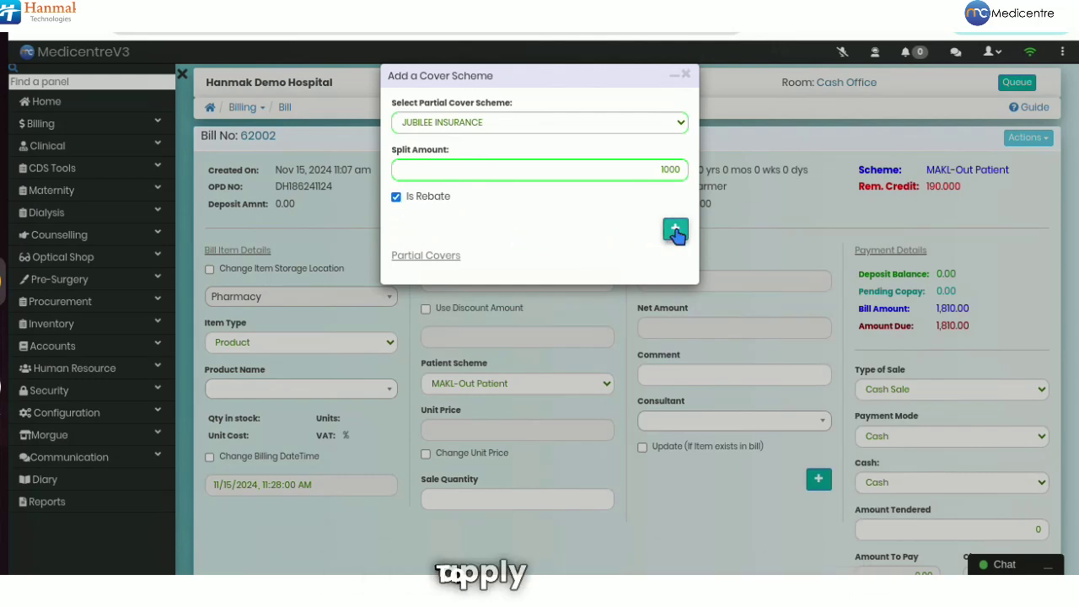
{"action": "left_click", "coordinate": [675, 232]}
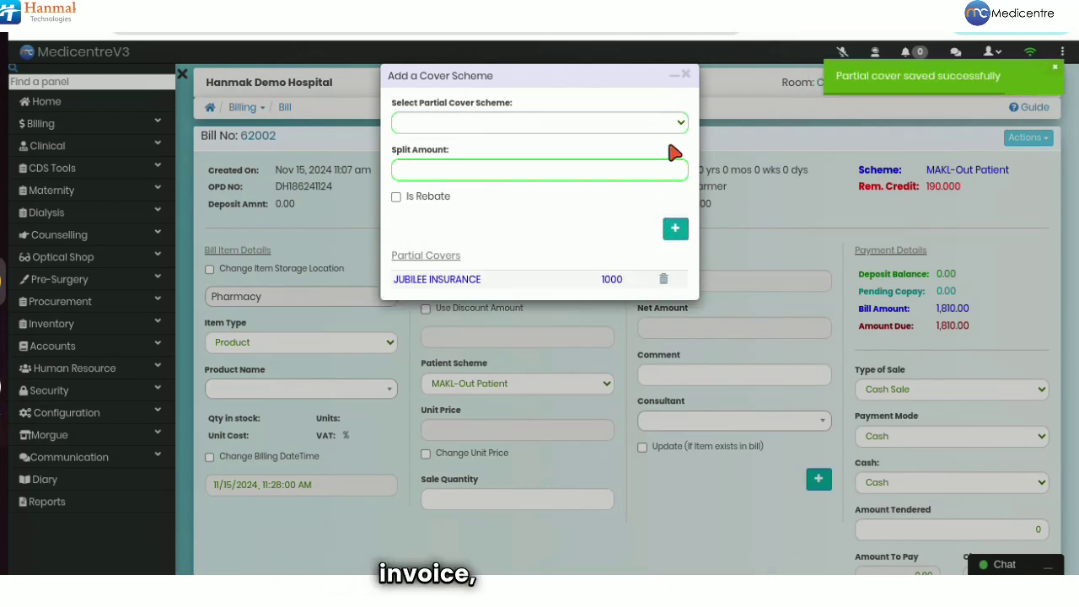
Close the cover scheme dialog and select all four bill items.
{"action": "left_click", "coordinate": [686, 76]}
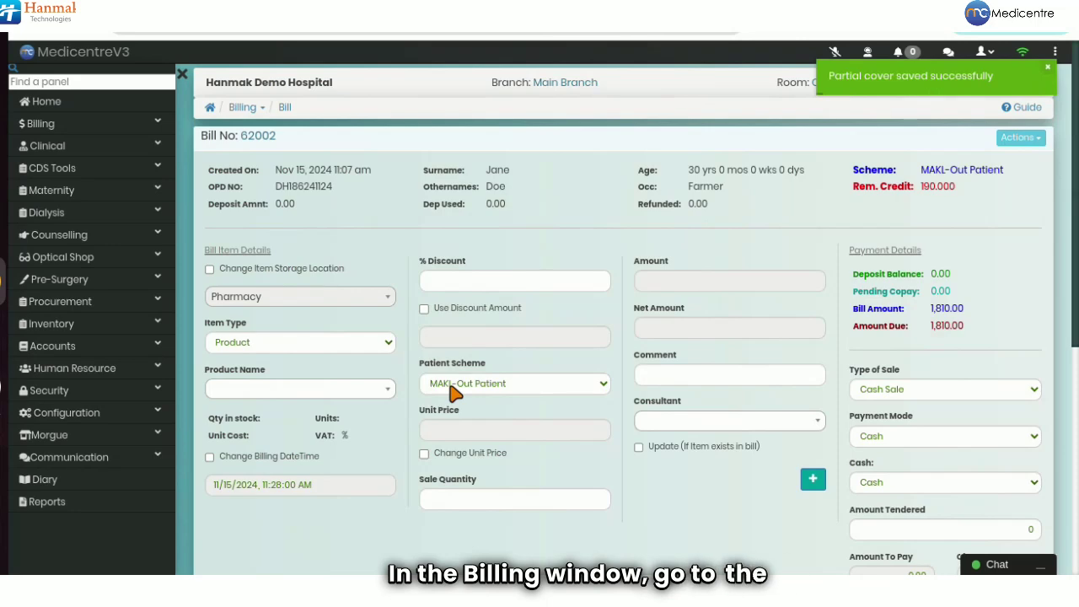
{"action": "scroll", "coordinate": [233, 313], "scroll_direction": "down", "scroll_amount": 5}
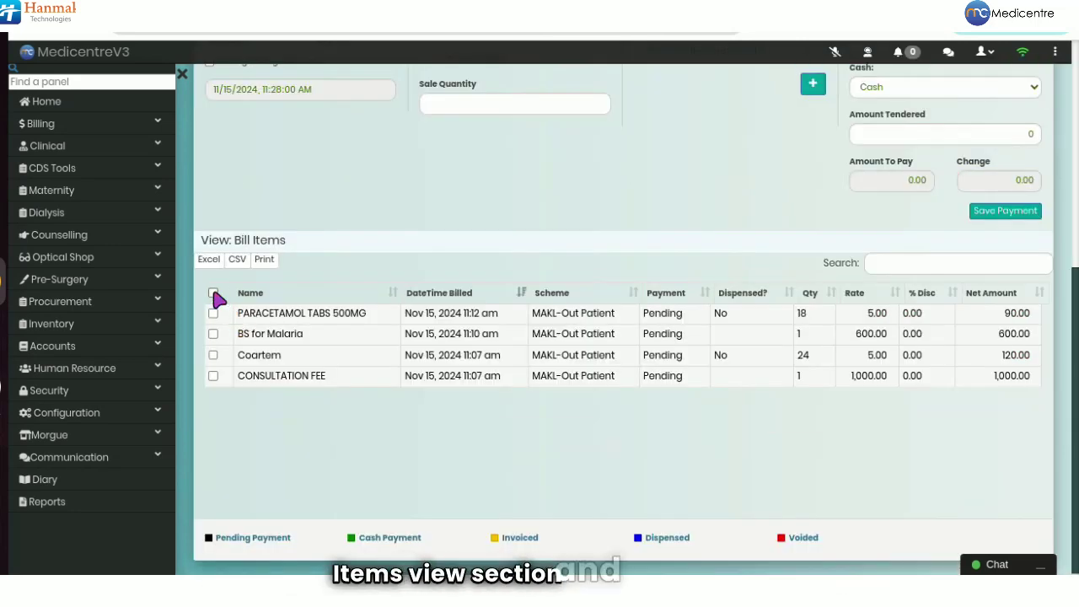
{"action": "left_click", "coordinate": [213, 292]}
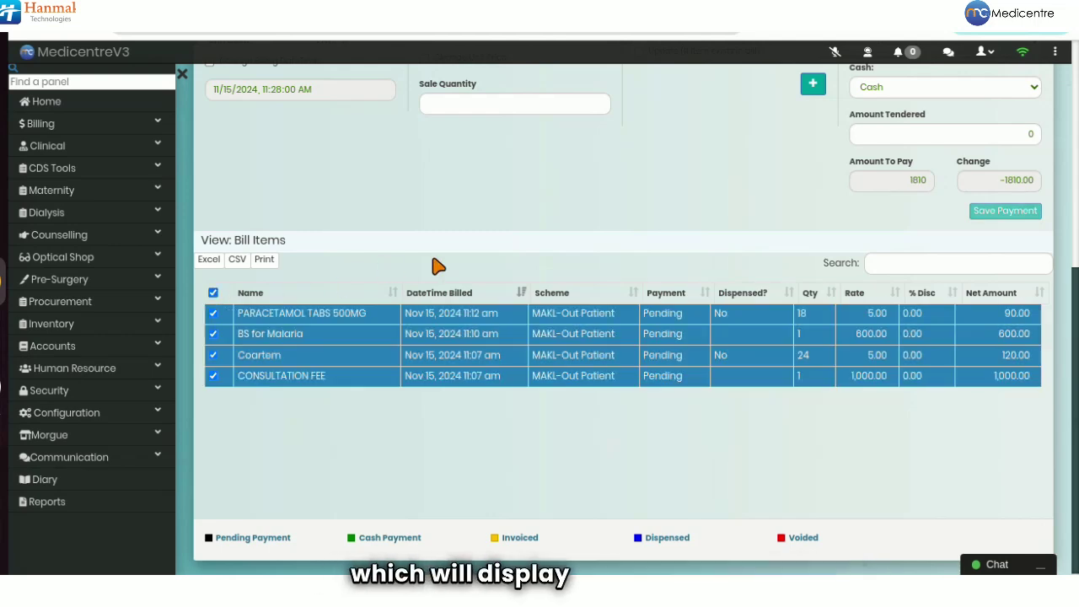
{"action": "scroll", "coordinate": [904, 183], "scroll_direction": "up", "scroll_amount": 1}
{"action": "scroll", "coordinate": [904, 183], "scroll_direction": "up", "scroll_amount": 2}
Set the Type of Sale to Credit Sale and create an invoice for the items.
{"action": "left_click", "coordinate": [907, 192]}
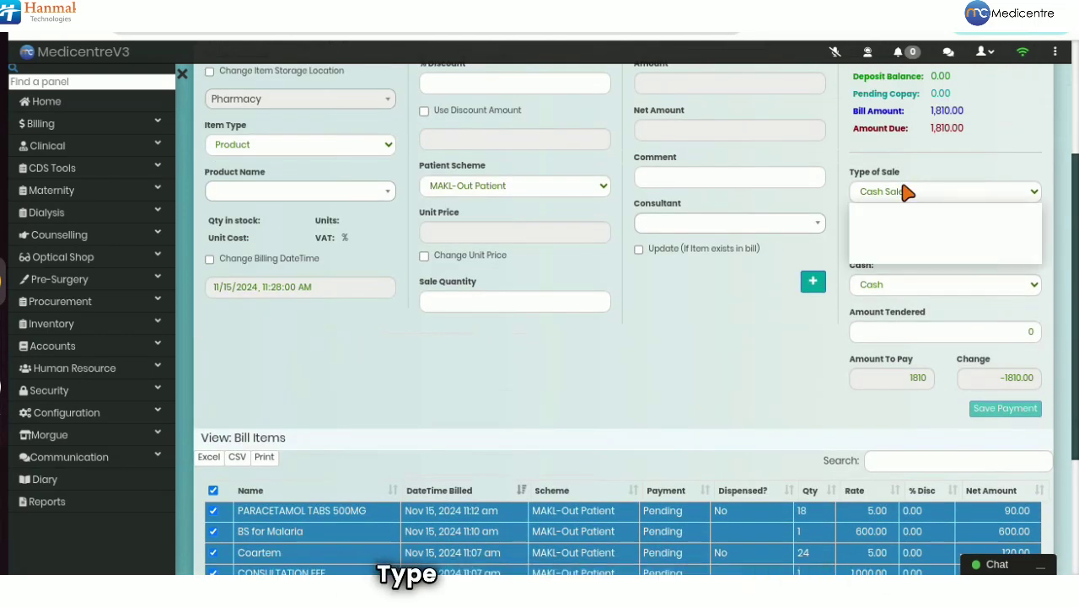
{"action": "left_click", "coordinate": [894, 225]}
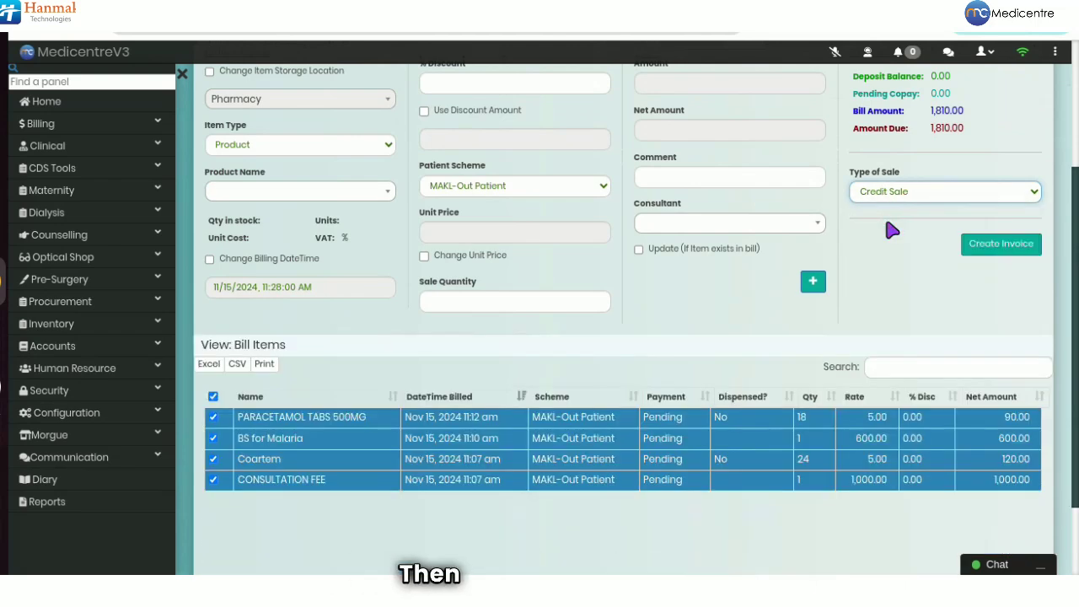
{"action": "left_click", "coordinate": [995, 247]}
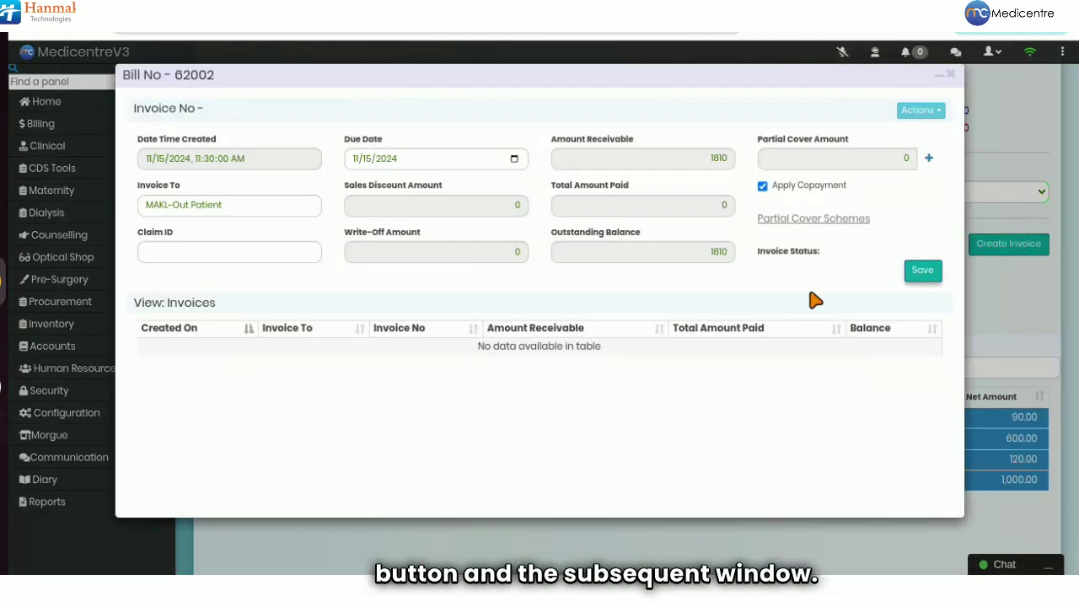
Fill in the saved claim ID and attach the JUBILEE INSURANCE - 1000 partial cover, leaving 810 outstanding.
{"action": "left_click", "coordinate": [247, 253]}
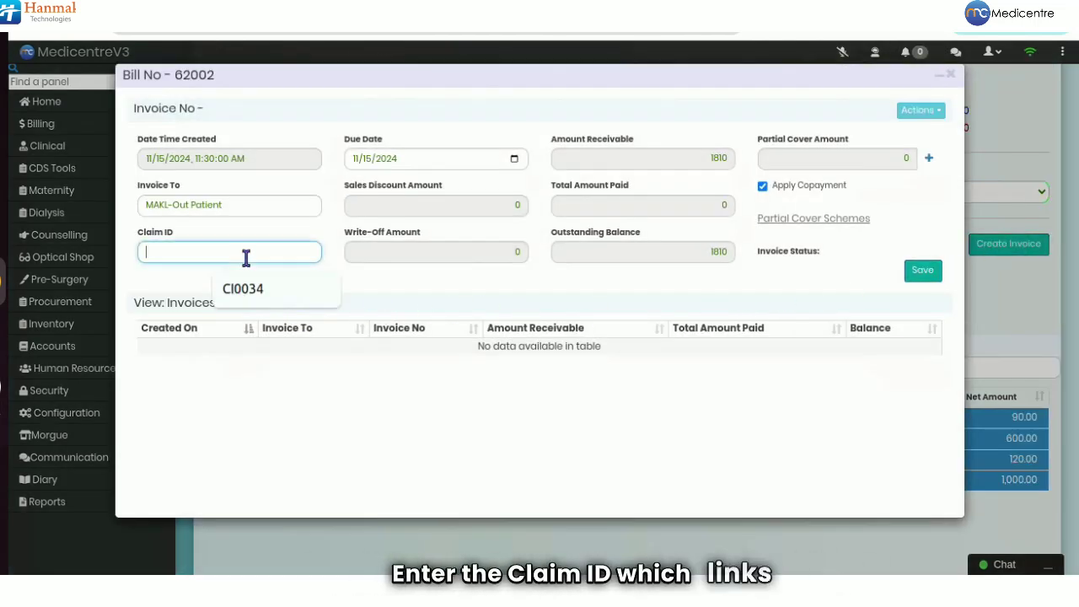
{"action": "left_click", "coordinate": [246, 291]}
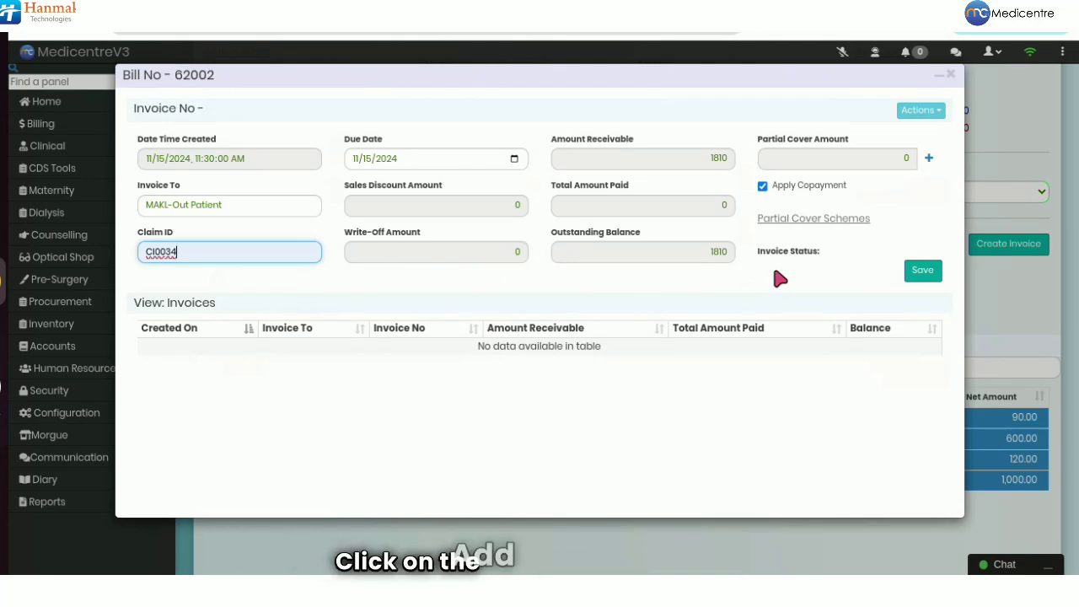
{"action": "left_click", "coordinate": [930, 160]}
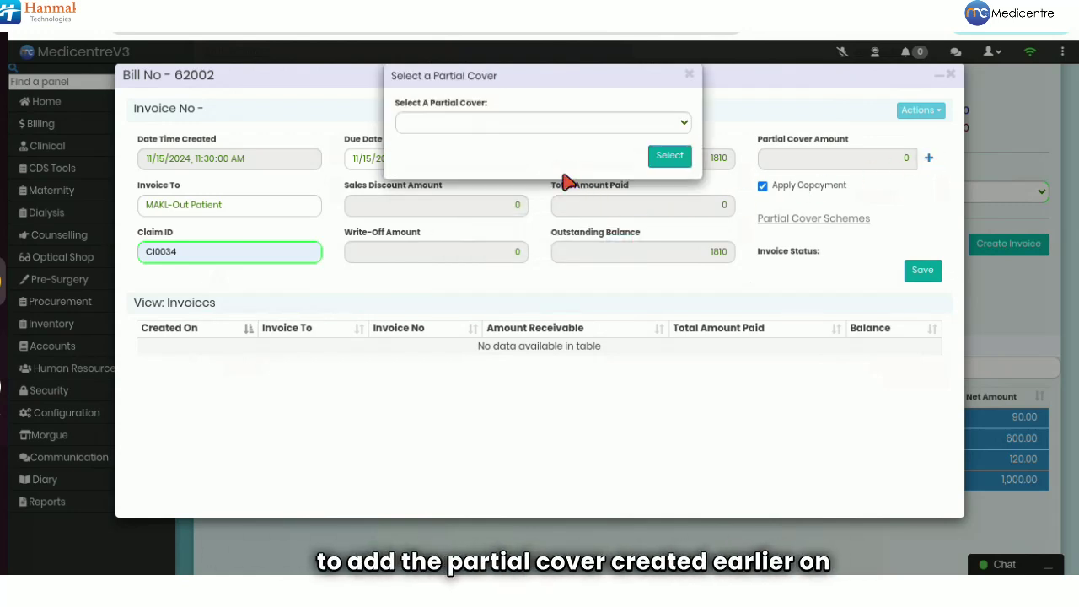
{"action": "left_click", "coordinate": [539, 127]}
{"action": "left_click", "coordinate": [514, 154]}
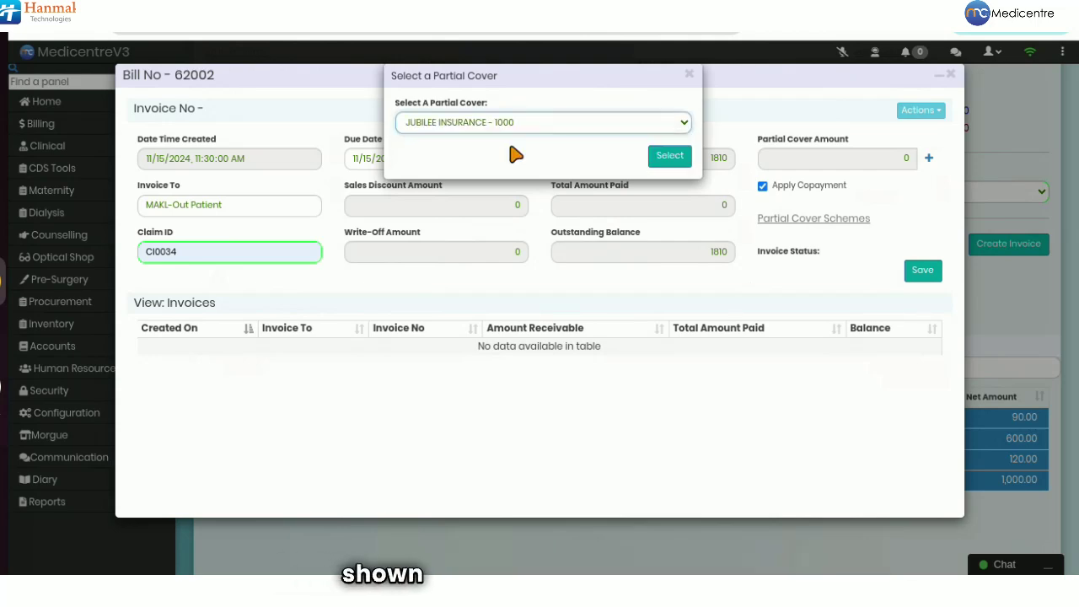
{"action": "left_click", "coordinate": [663, 157]}
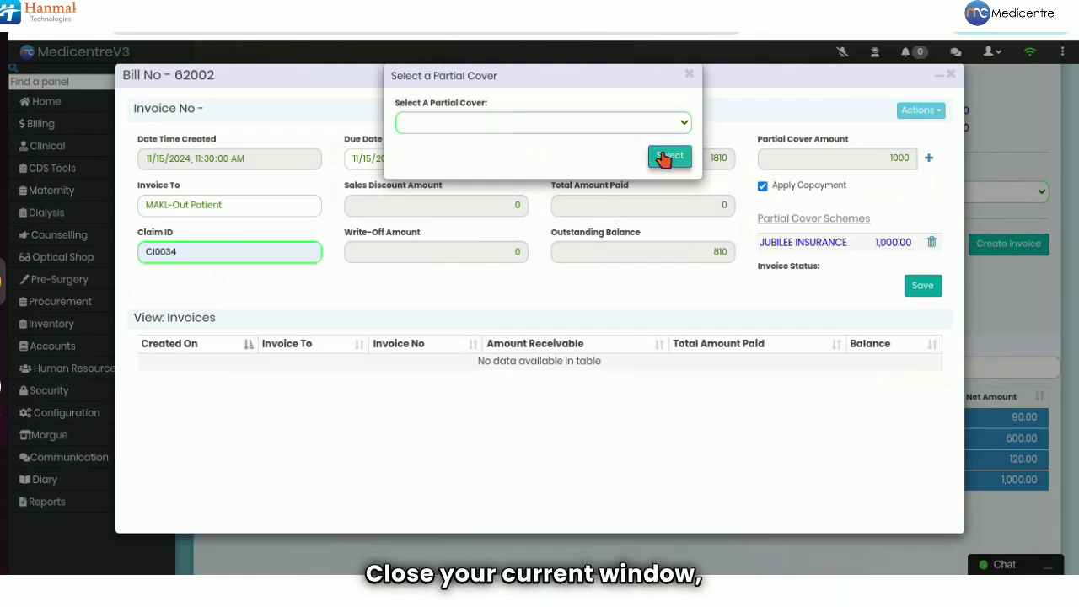
{"action": "left_click", "coordinate": [690, 76]}
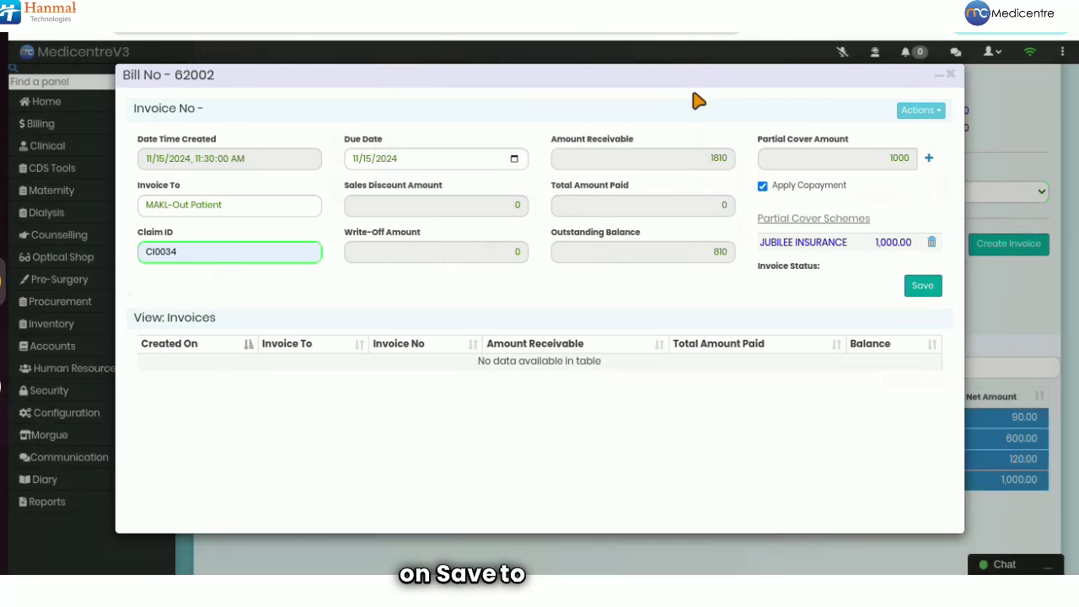
Save the invoice and review the MAKL-Out Patient (810) and JUBILEE INSURANCE (1,000) invoices, selecting Jubilee's.
{"action": "left_click", "coordinate": [920, 287]}
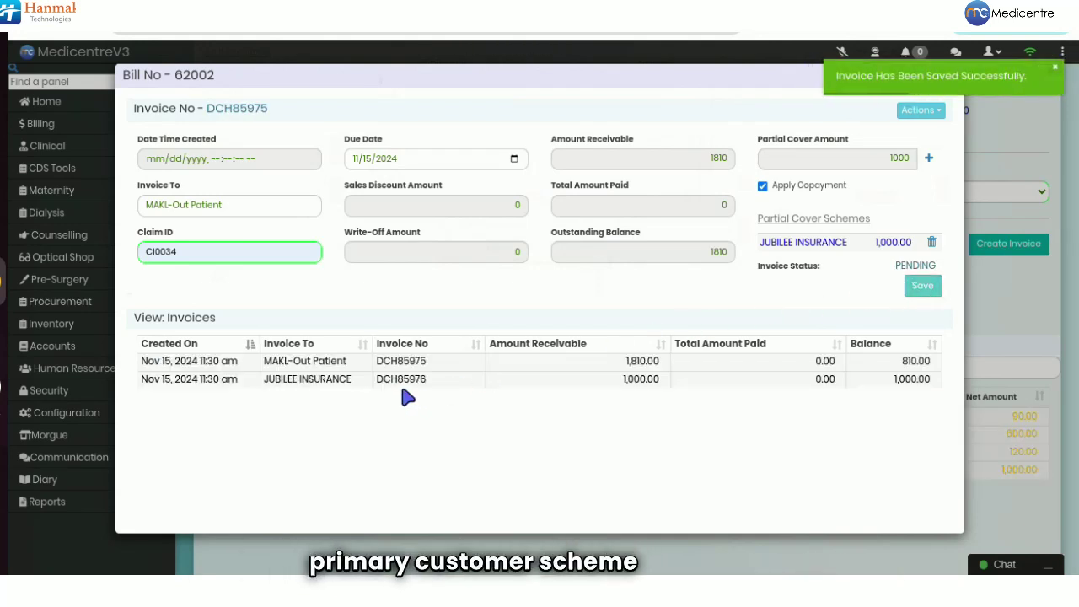
{"action": "left_click", "coordinate": [387, 364]}
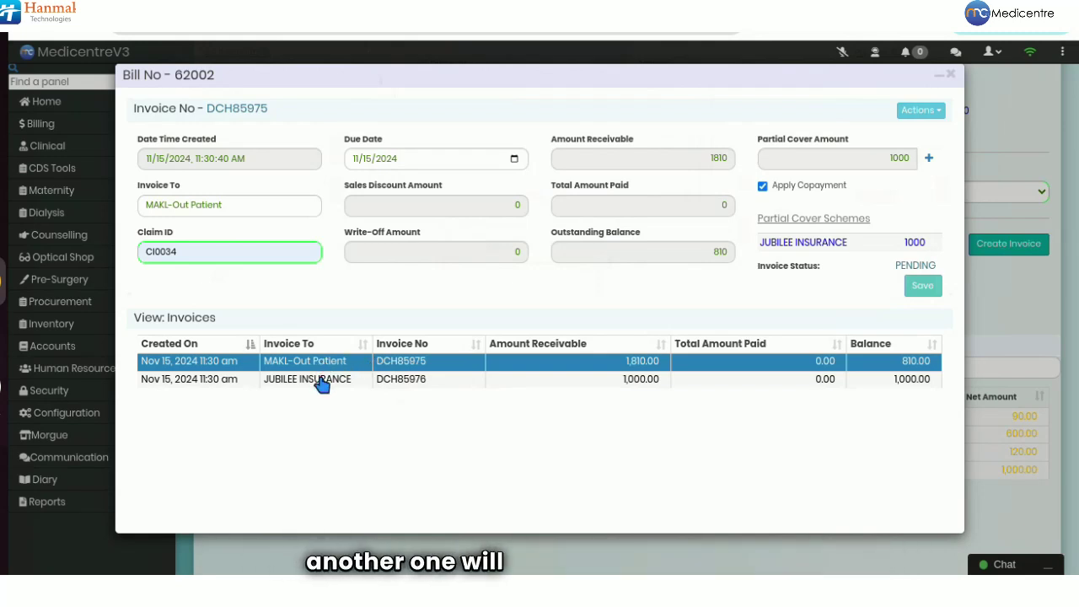
{"action": "left_click", "coordinate": [321, 382]}
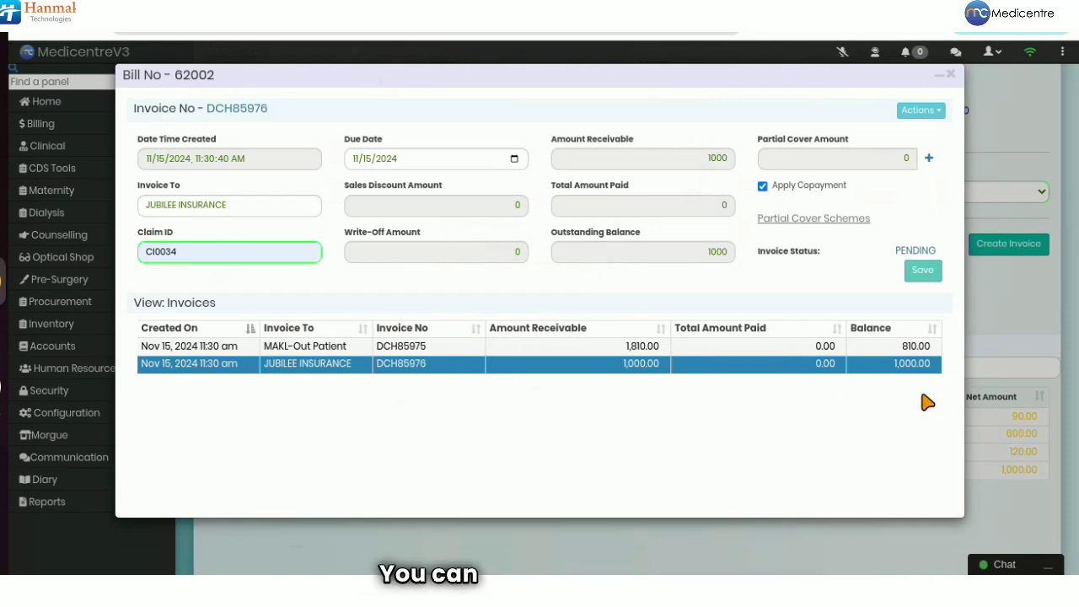
{"action": "left_click", "coordinate": [615, 371]}
{"action": "left_click", "coordinate": [615, 369]}
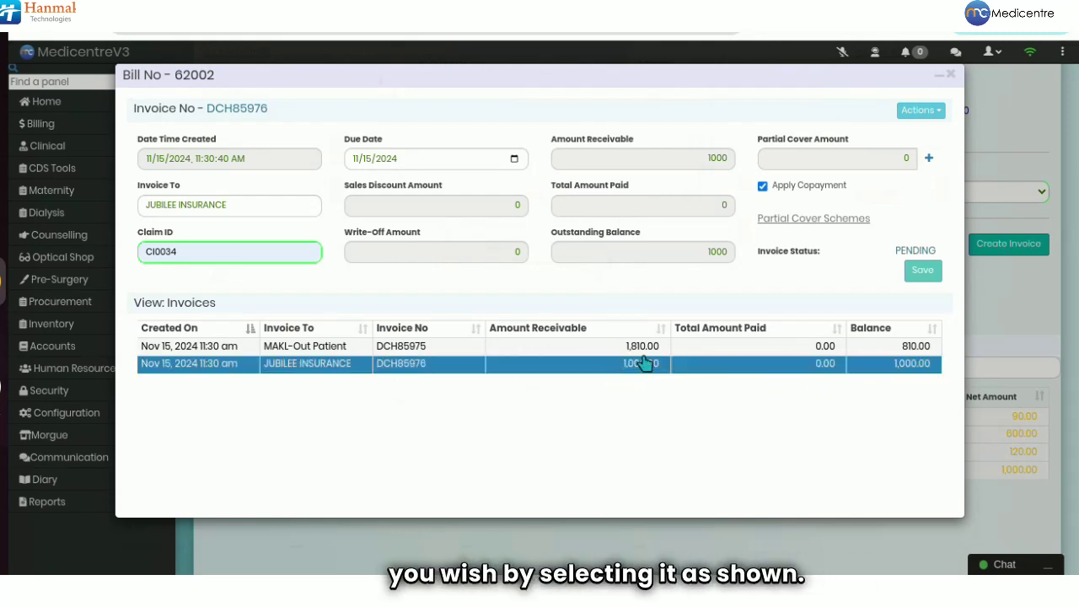
{"action": "left_click", "coordinate": [906, 122]}
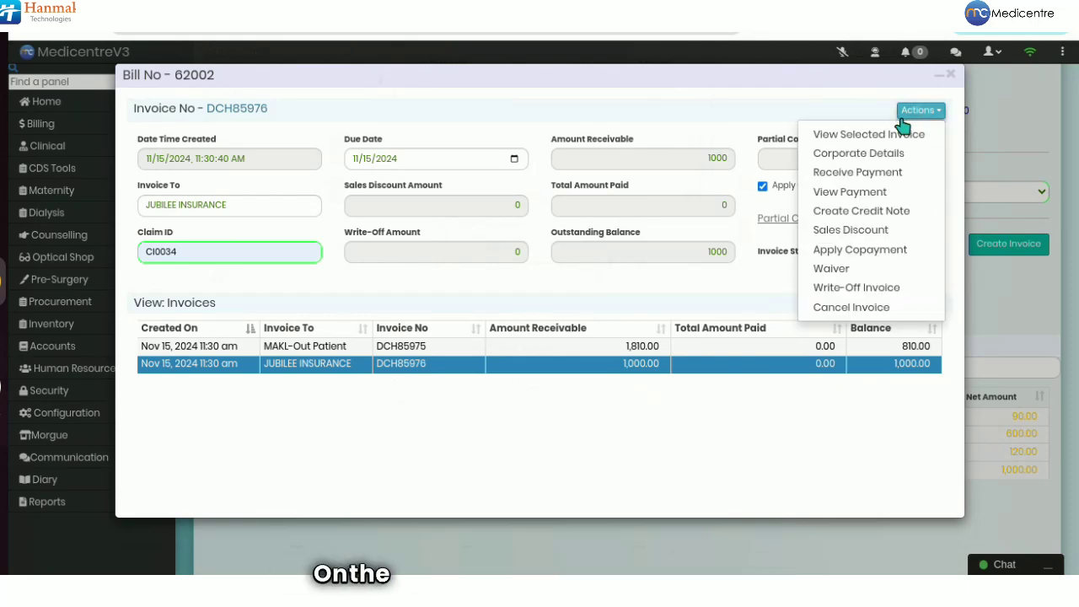
{"action": "left_click", "coordinate": [872, 144]}
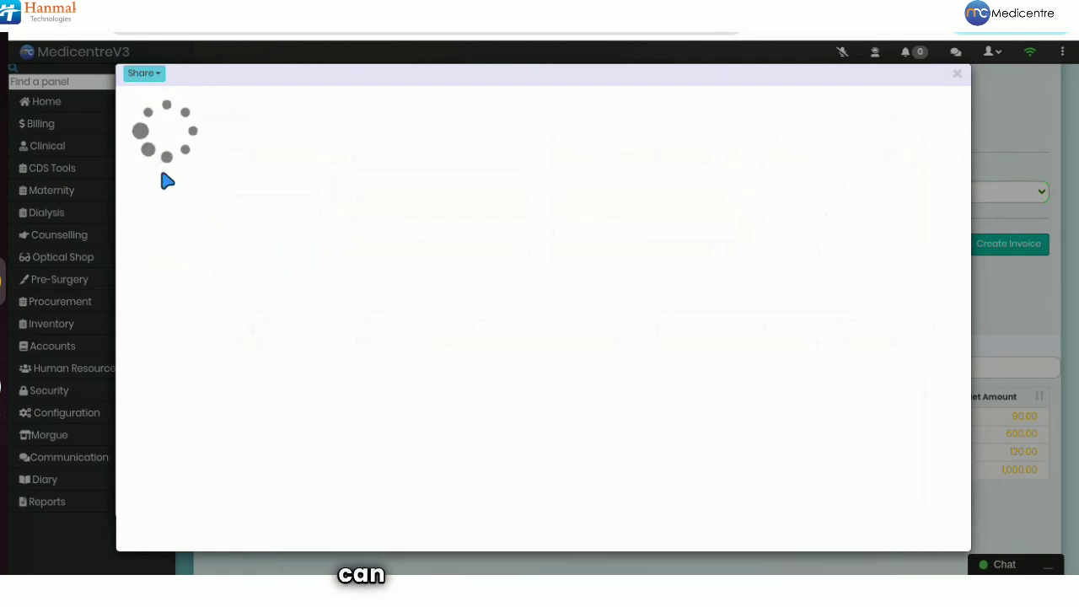
{"action": "left_click", "coordinate": [144, 74]}
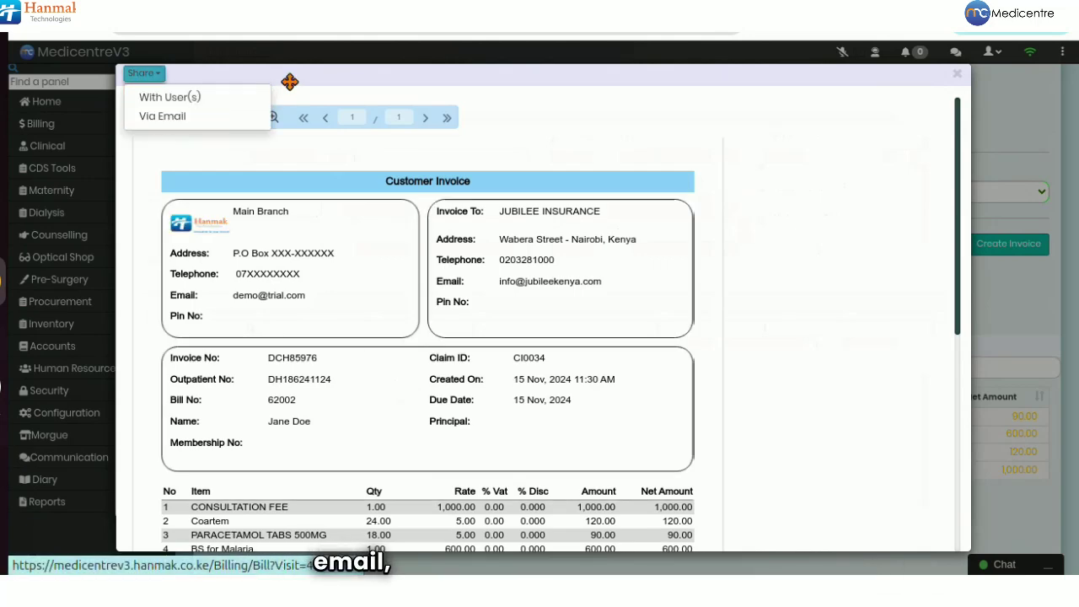
{"action": "left_click", "coordinate": [289, 85]}
{"action": "left_click", "coordinate": [207, 115]}
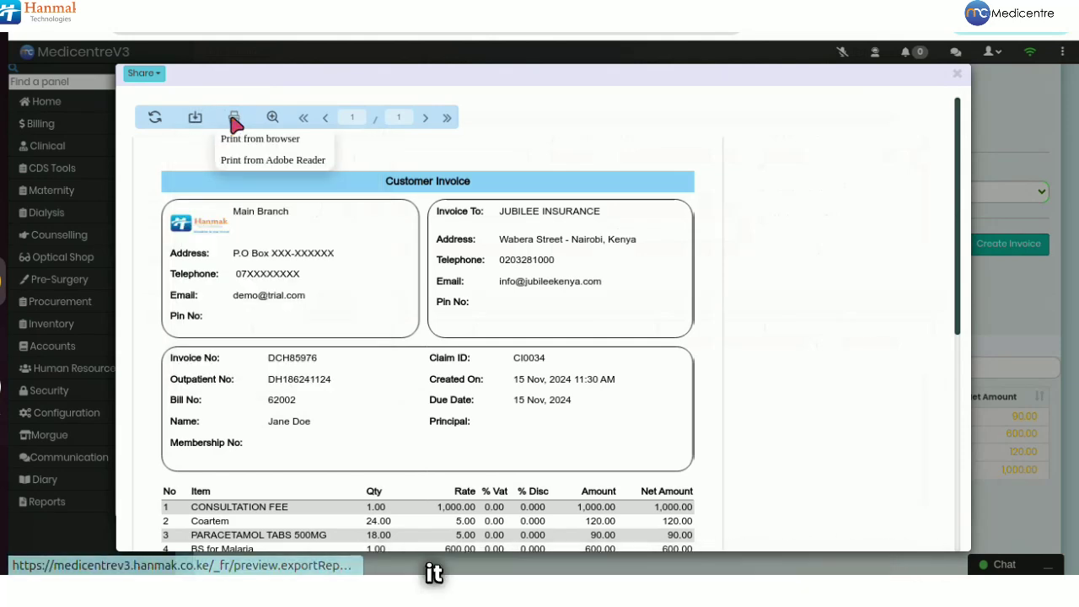
{"action": "scroll", "coordinate": [324, 306], "scroll_direction": "down", "scroll_amount": 3}
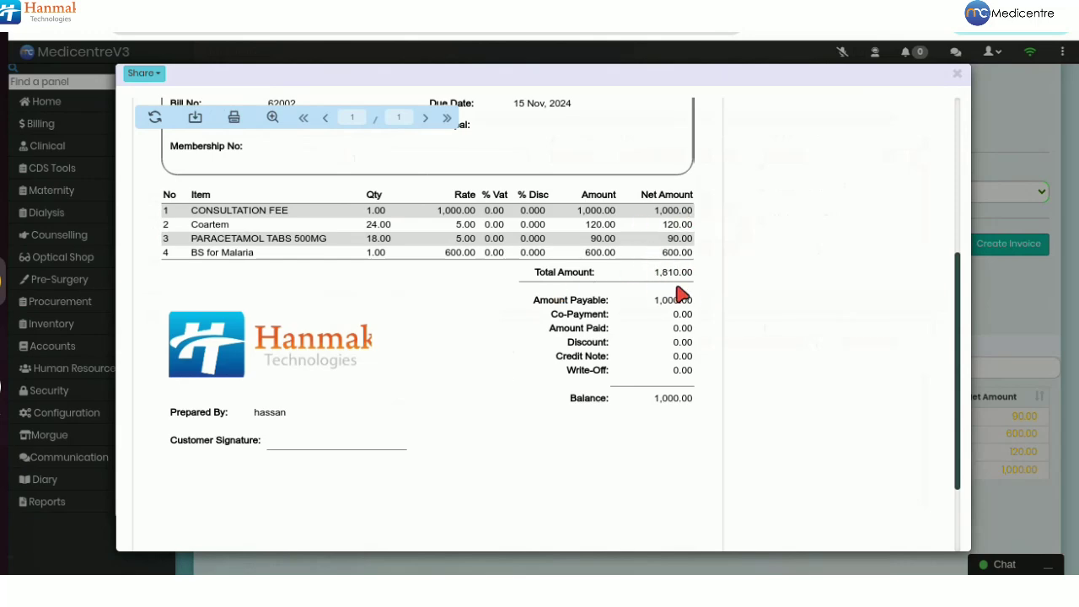
{"action": "scroll", "coordinate": [705, 324], "scroll_direction": "up", "scroll_amount": 3}
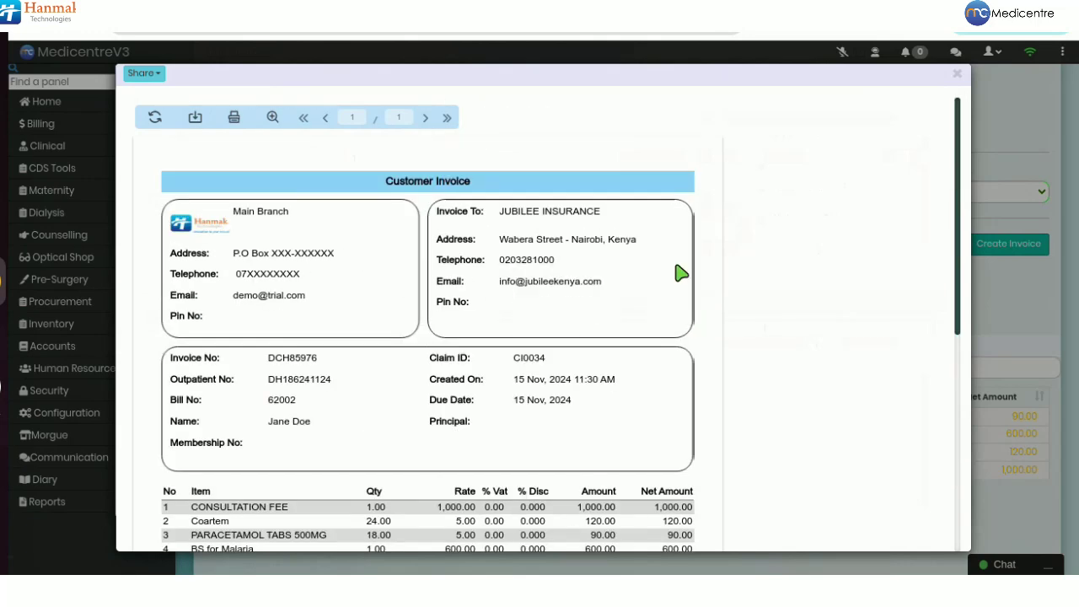